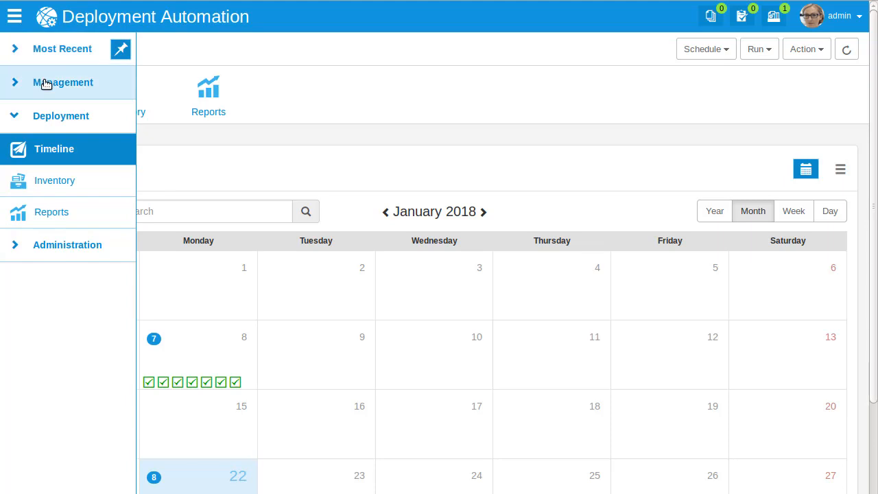
# Step: Import a new version of the Sample Database Component (script) and refresh its version list
pyautogui.click(53, 83)
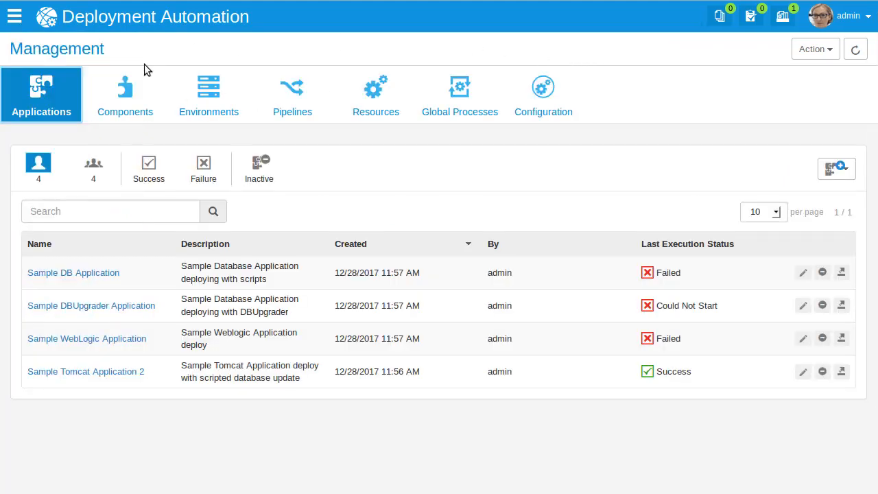
pyautogui.click(135, 89)
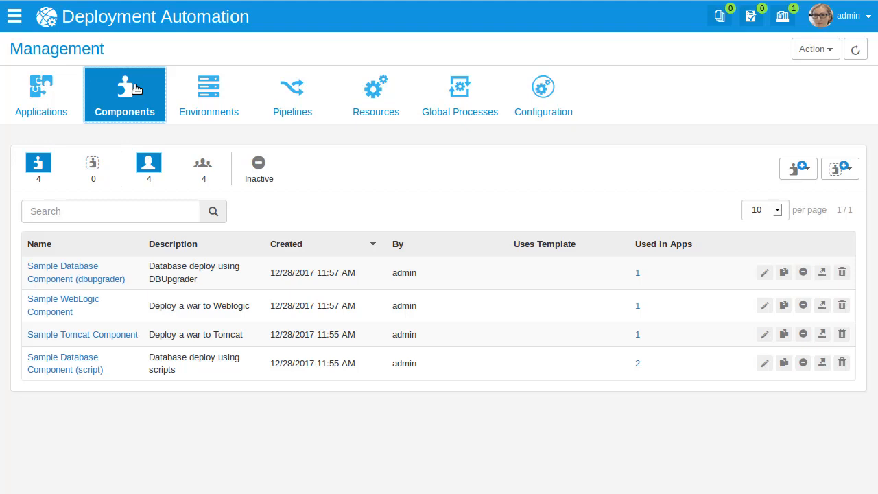
pyautogui.click(62, 362)
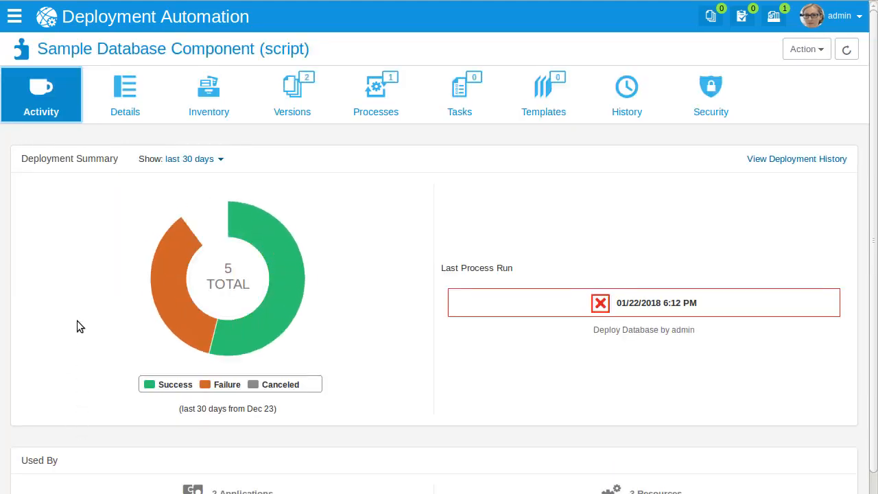
pyautogui.click(298, 98)
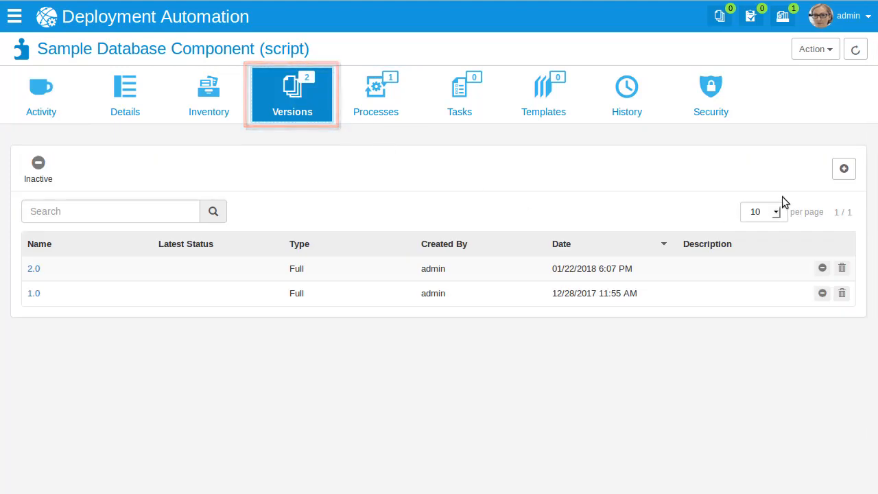
pyautogui.click(844, 170)
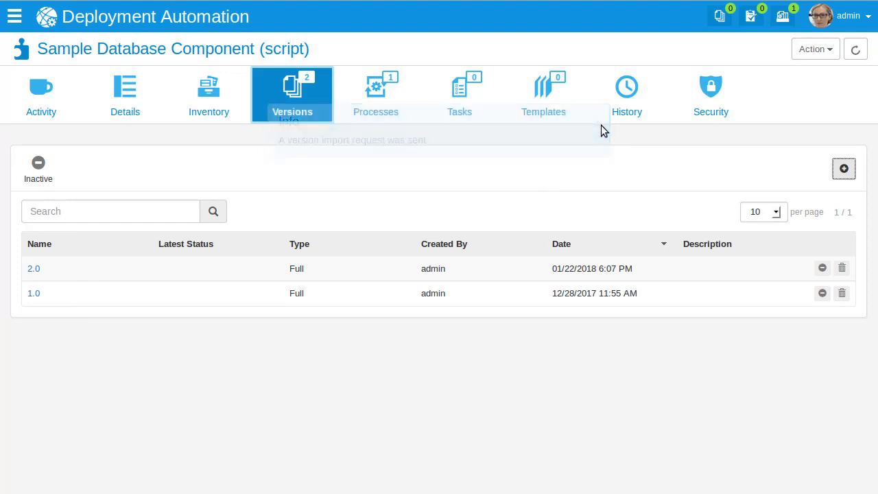
pyautogui.click(856, 50)
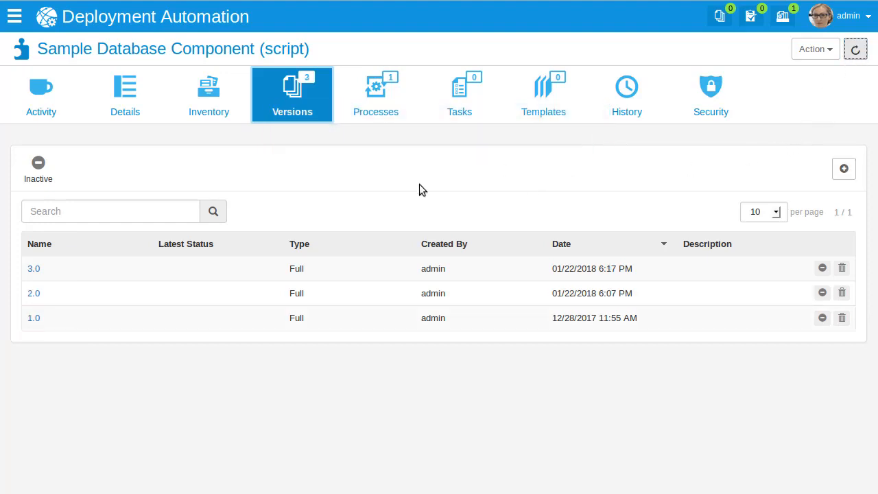
# Step: Review the artifacts of component version 3.0, and open the design of the component's Deploy Database process
pyautogui.click(34, 269)
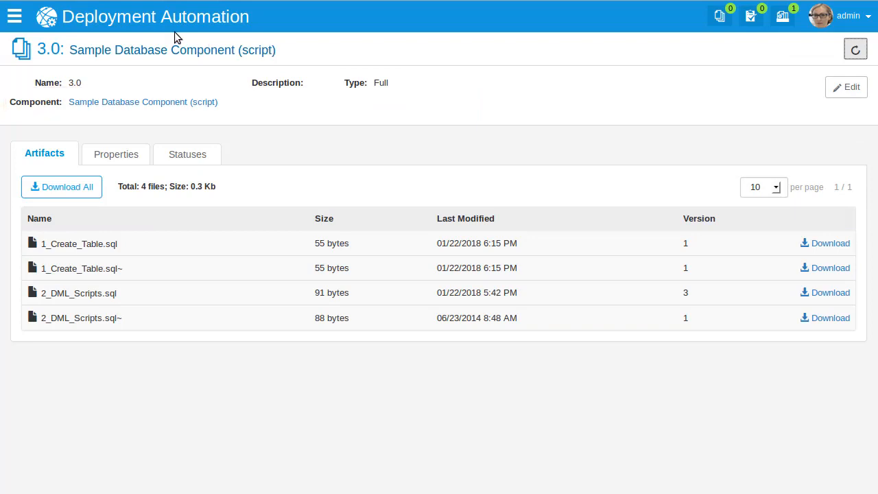
pyautogui.click(103, 104)
pyautogui.click(385, 97)
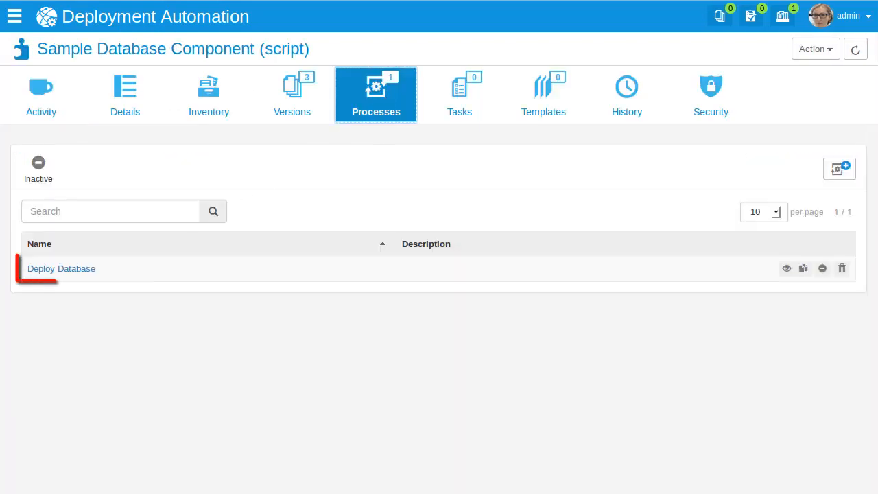
pyautogui.click(83, 271)
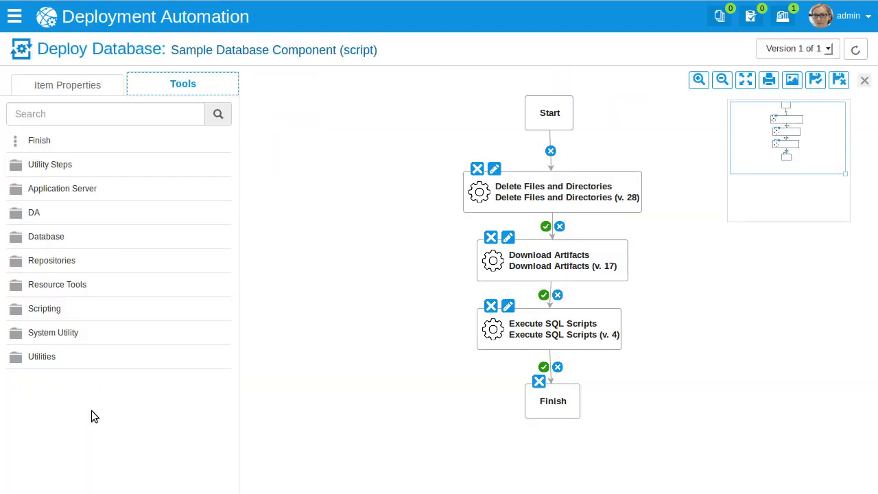
# Step: Browse the Application Server and Database tool folders available to the Deploy Database process, and close the process design
pyautogui.click(31, 190)
pyautogui.click(34, 215)
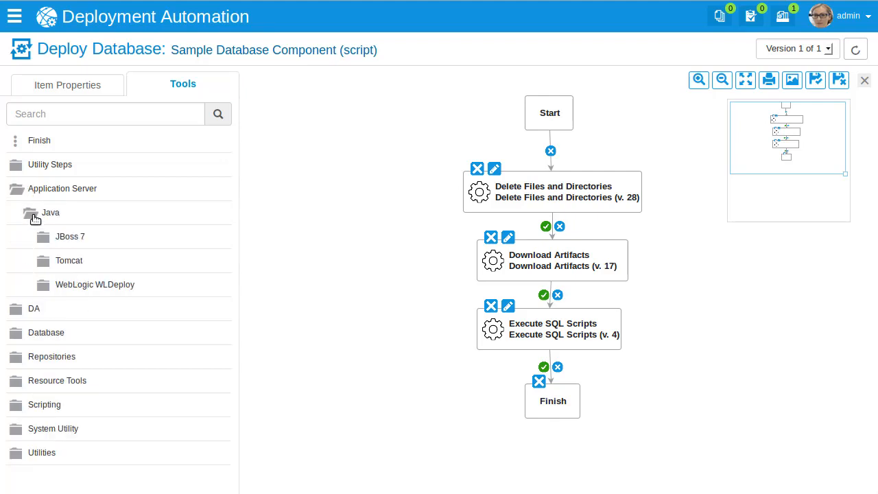
pyautogui.click(23, 334)
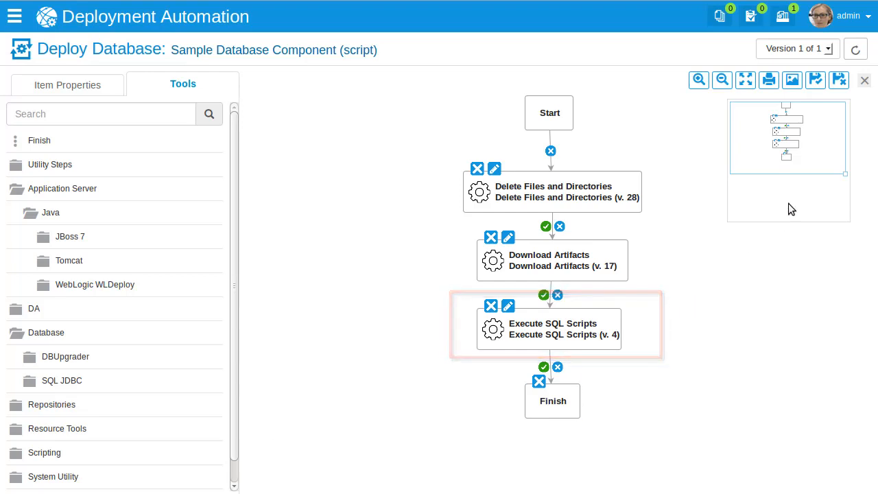
pyautogui.click(864, 81)
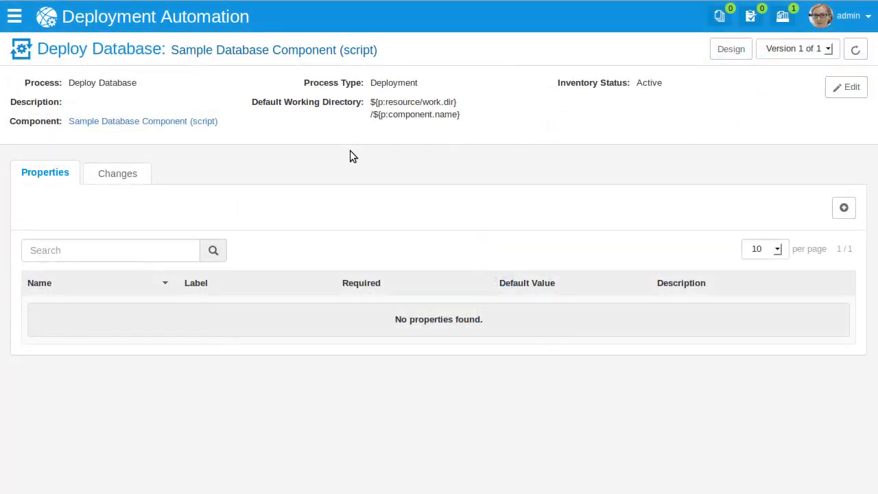
# Step: Examine the components of the recently used Sample DB Application and its Upgrade Database process
pyautogui.click(16, 23)
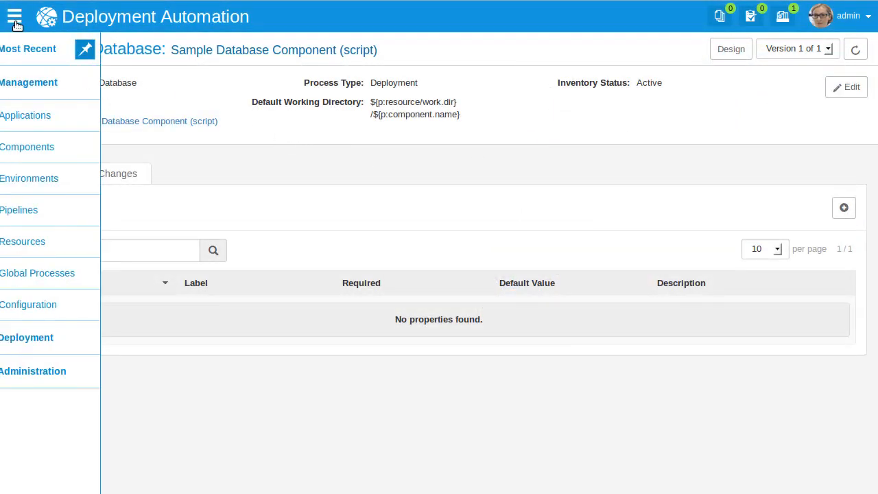
pyautogui.click(37, 49)
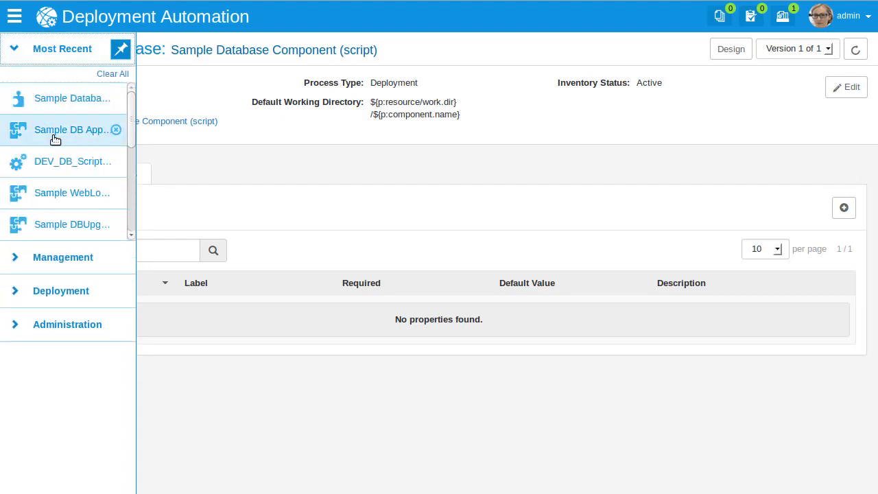
pyautogui.click(55, 137)
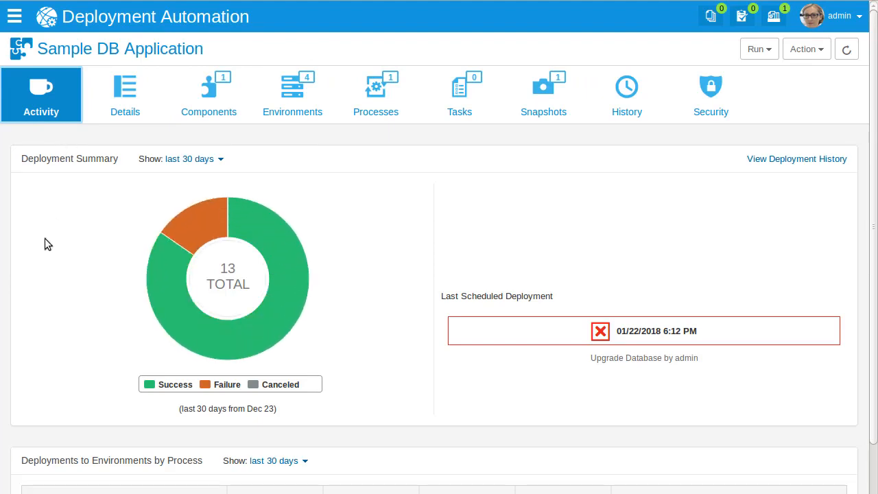
pyautogui.click(231, 106)
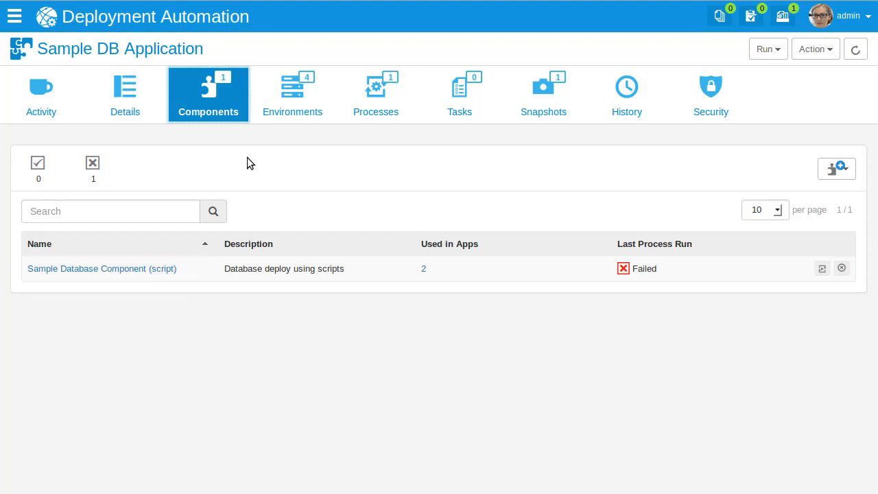
pyautogui.click(389, 94)
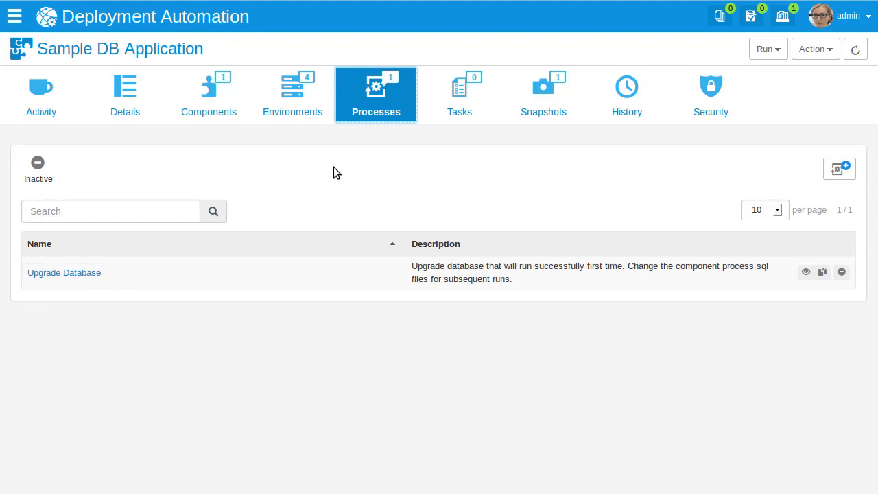
pyautogui.click(92, 273)
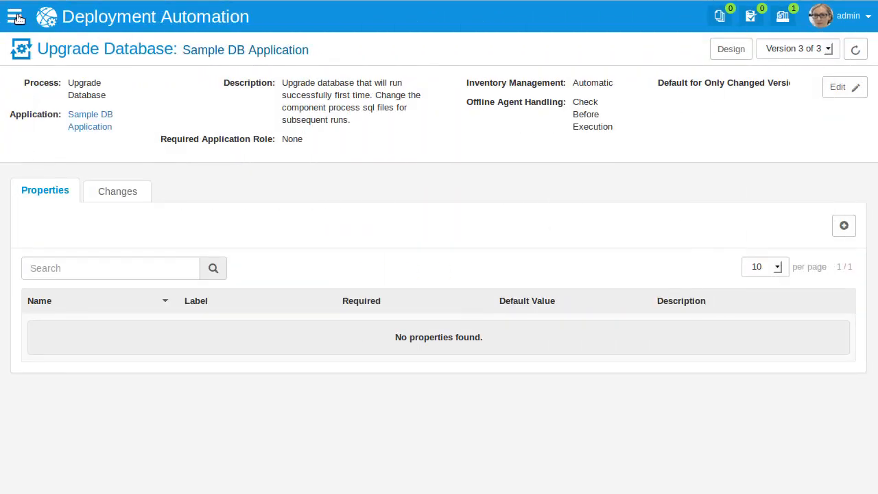
# Step: Inspect the DEV environment of Sample DB Application, its component mapping under /DEV/DB_Scripts, and the DEV_DB_Scripting resource
pyautogui.click(17, 17)
pyautogui.click(61, 100)
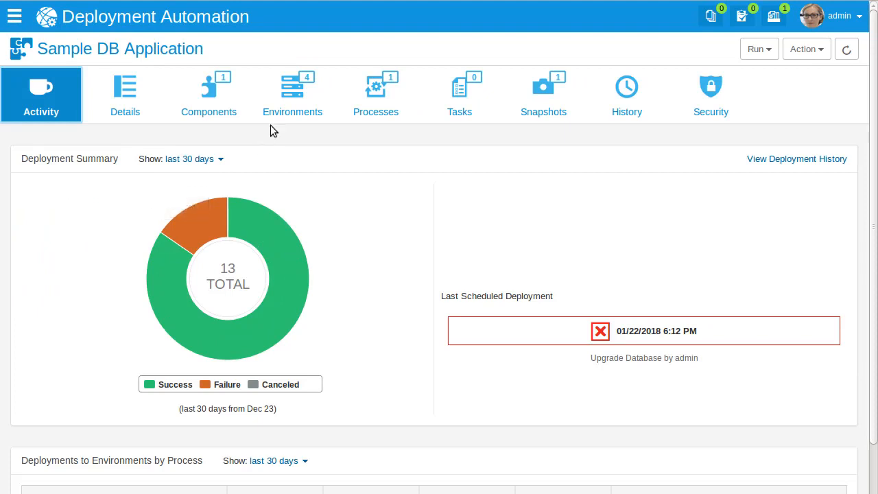
pyautogui.click(300, 101)
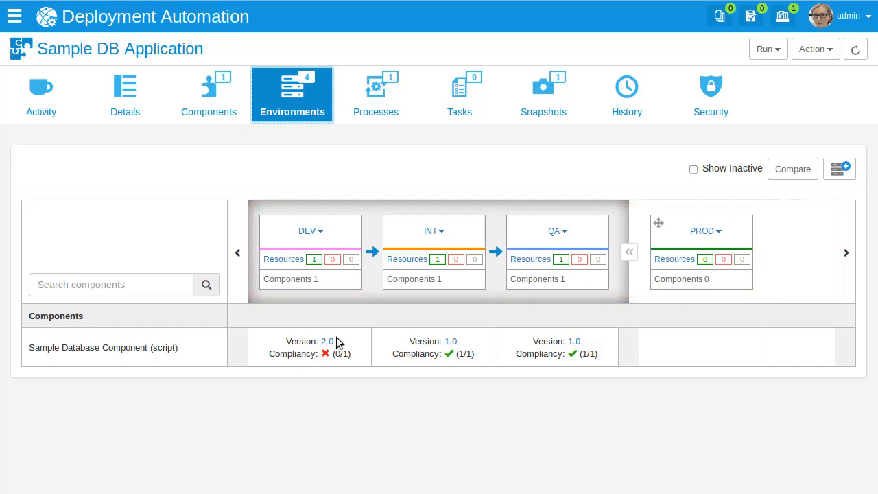
pyautogui.click(323, 232)
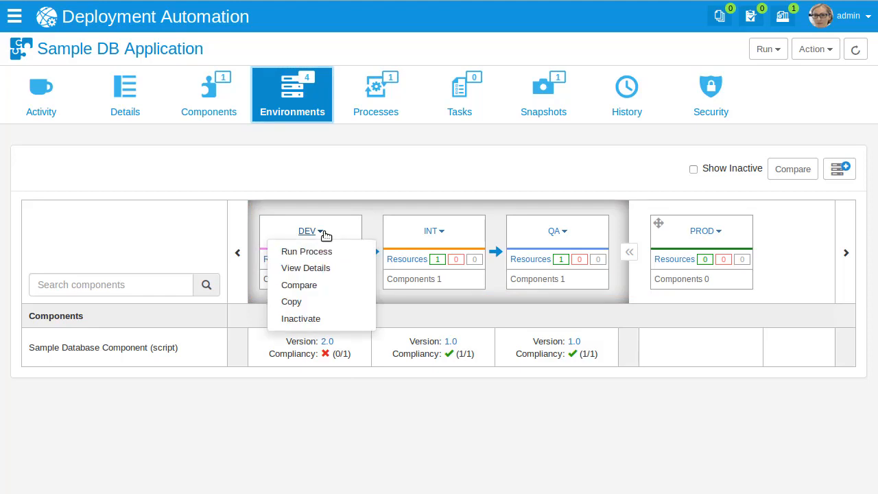
pyautogui.click(311, 269)
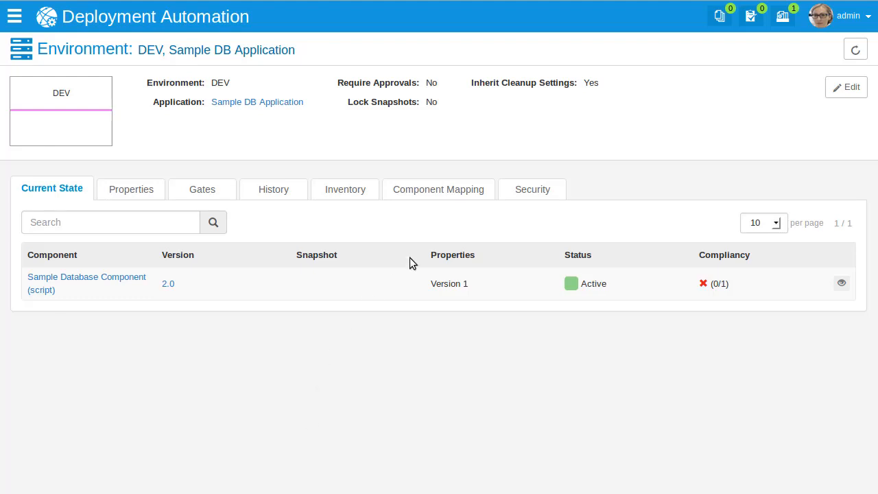
pyautogui.click(443, 196)
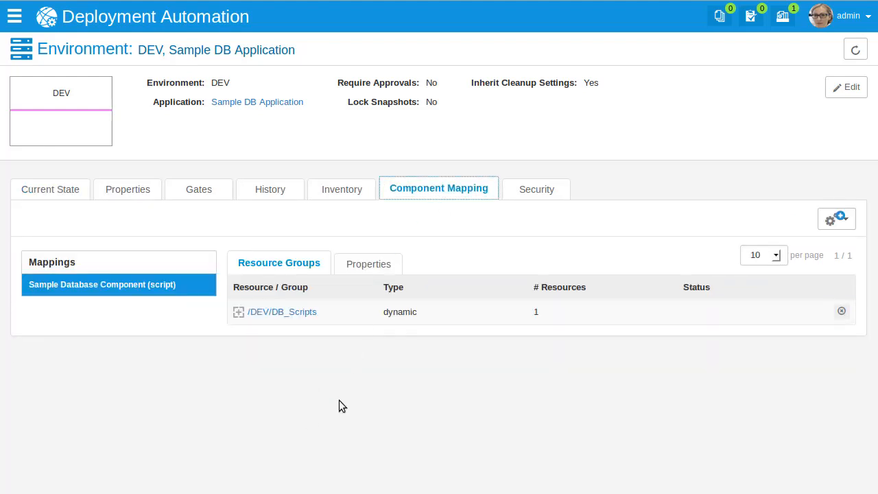
pyautogui.click(238, 312)
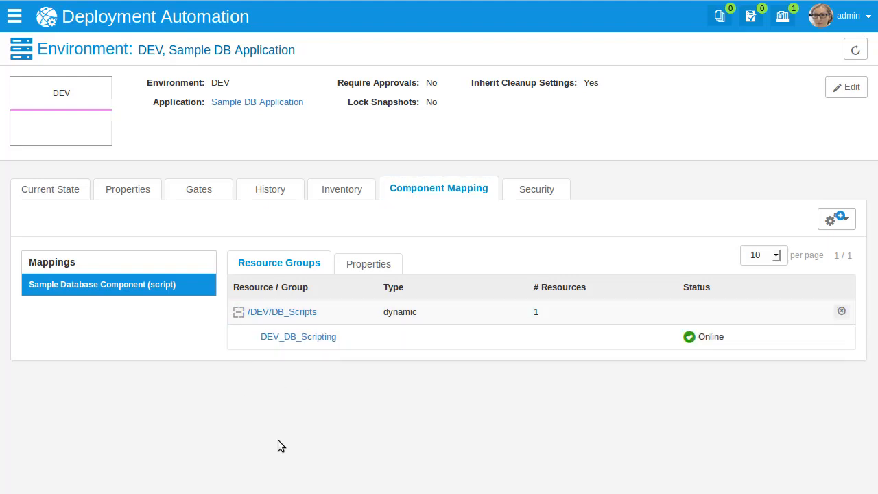
pyautogui.click(311, 344)
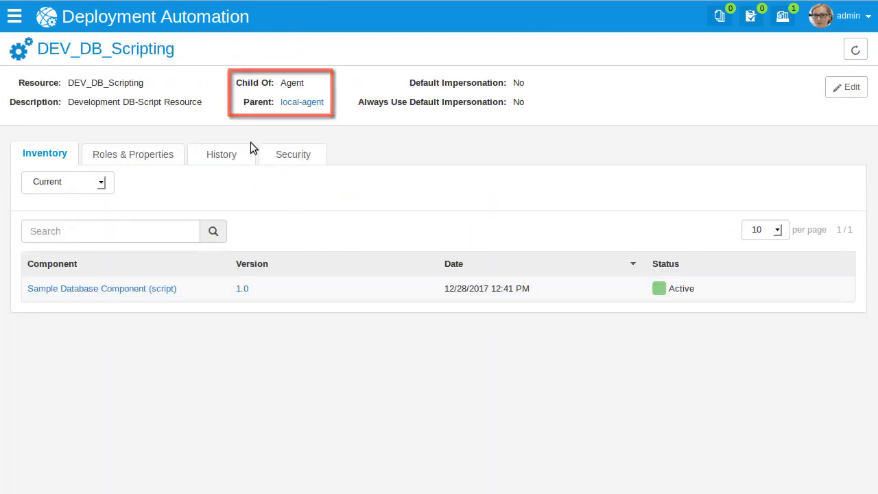
# Step: Start an application process run for Sample DB Application with the DEV environment and the Upgrade Database process
pyautogui.click(15, 17)
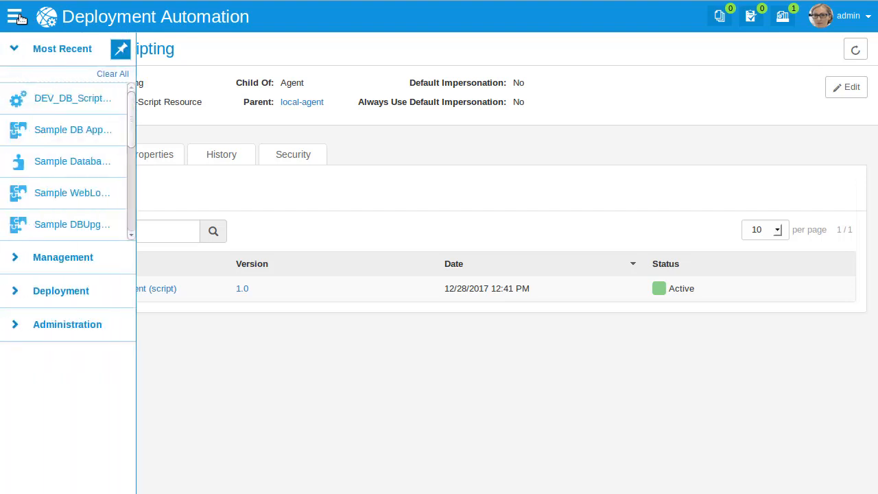
pyautogui.click(60, 131)
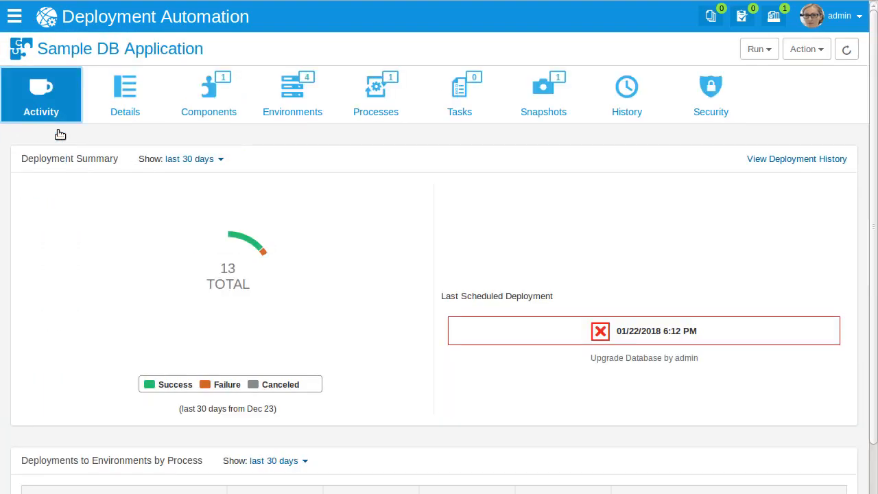
pyautogui.click(769, 50)
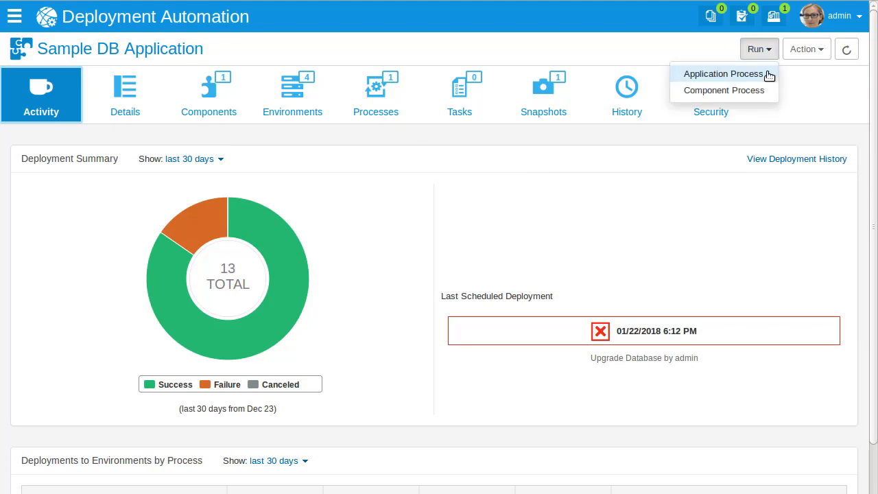
pyautogui.click(770, 75)
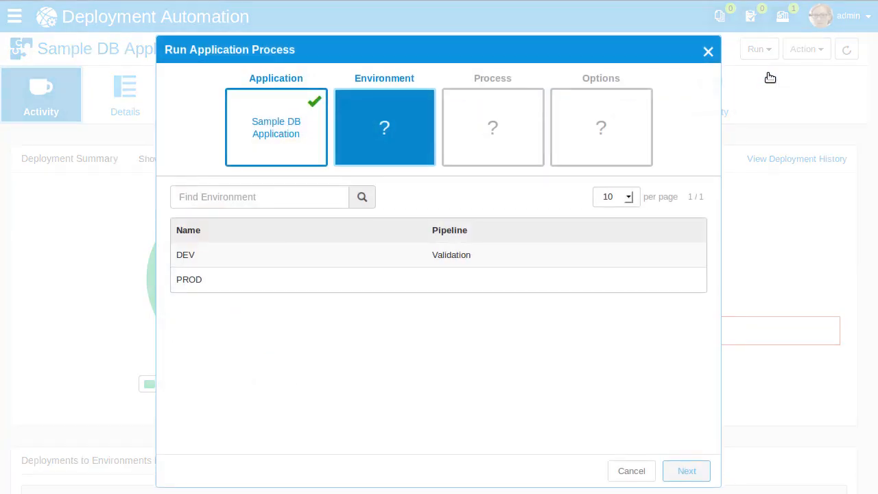
pyautogui.click(637, 256)
pyautogui.click(700, 473)
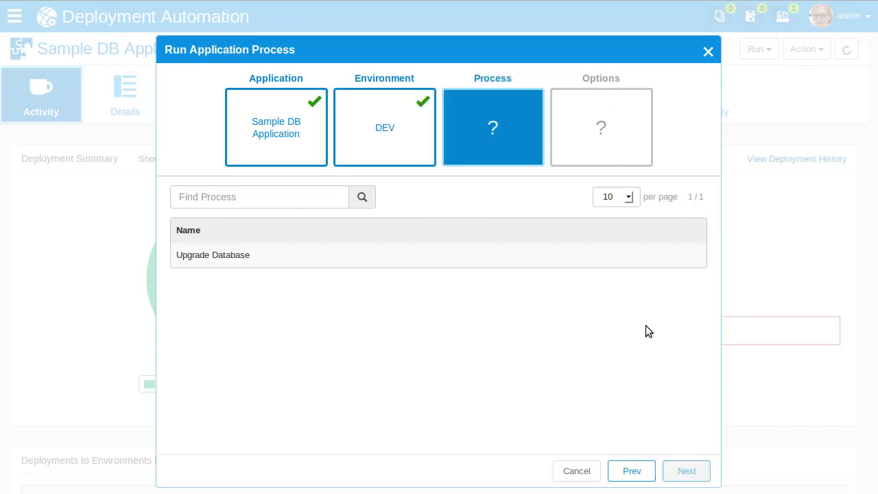
pyautogui.click(623, 261)
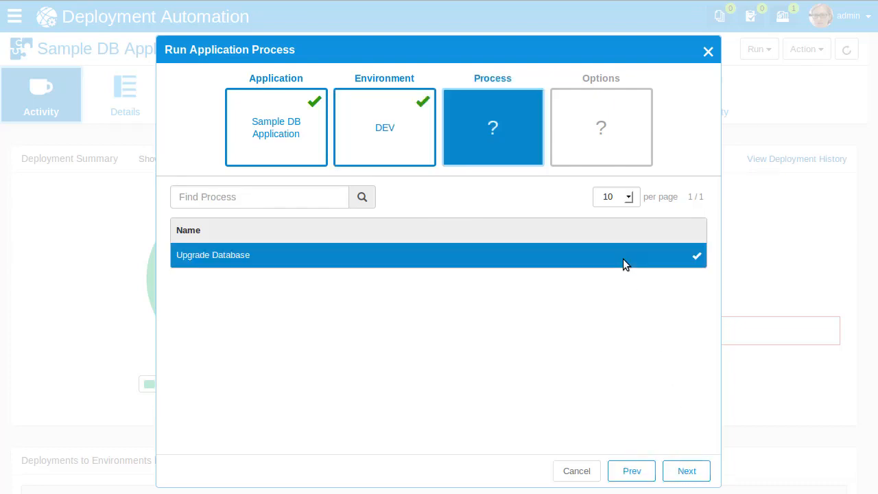
pyautogui.click(682, 475)
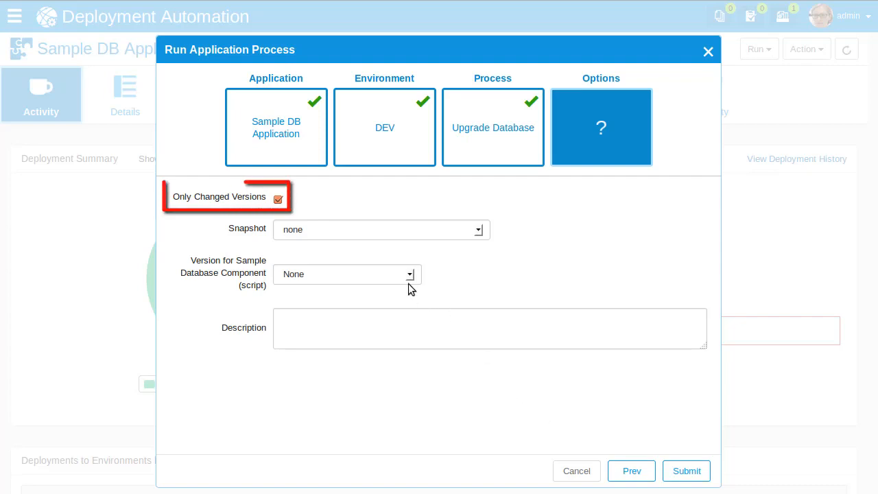
# Step: Set the version for Sample Database Component (script) to Latest Version and submit the run
pyautogui.click(411, 276)
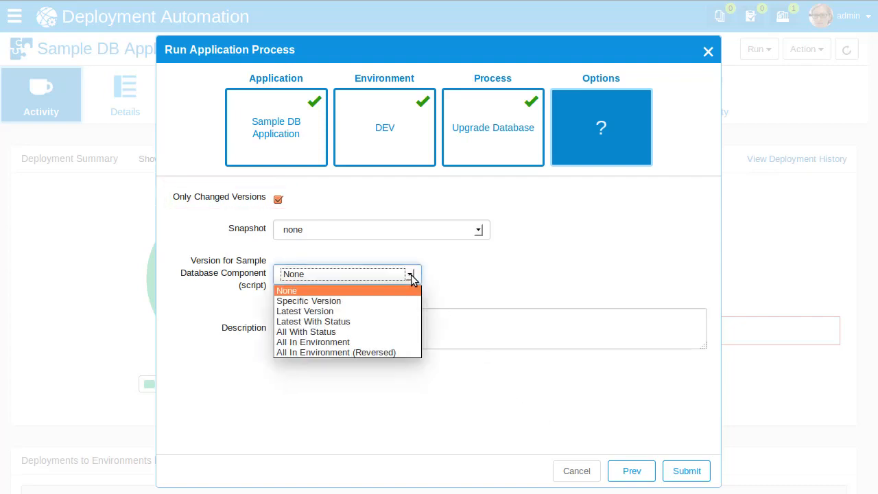
pyautogui.click(387, 311)
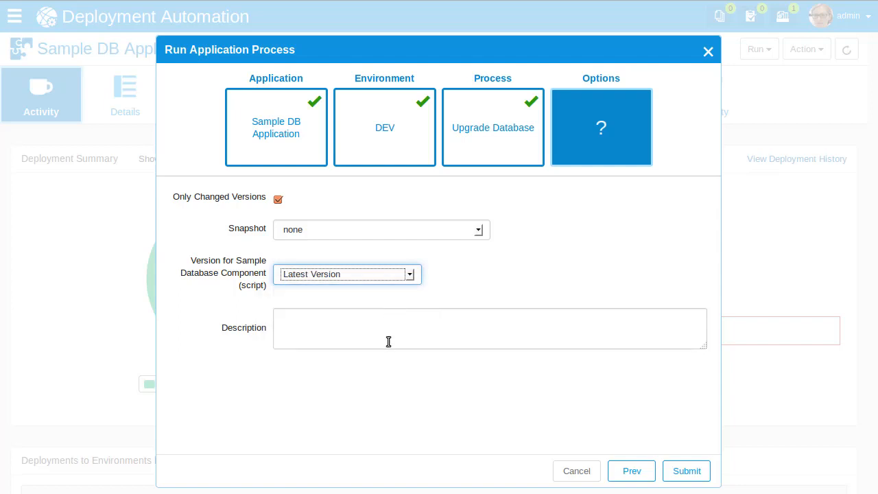
pyautogui.click(687, 471)
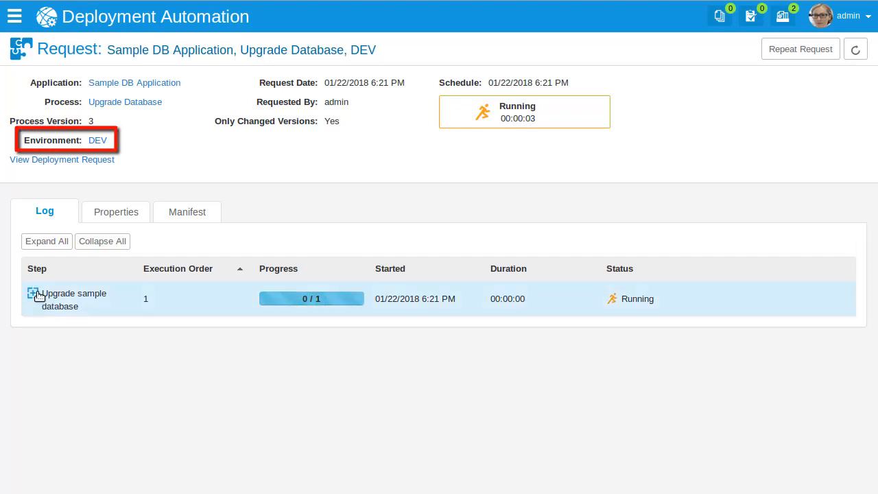
# Step: Expand the Upgrade sample database step in the DEV, INT and QA request logs, and open the QA_Tomcat component process details
pyautogui.click(33, 293)
pyautogui.click(46, 330)
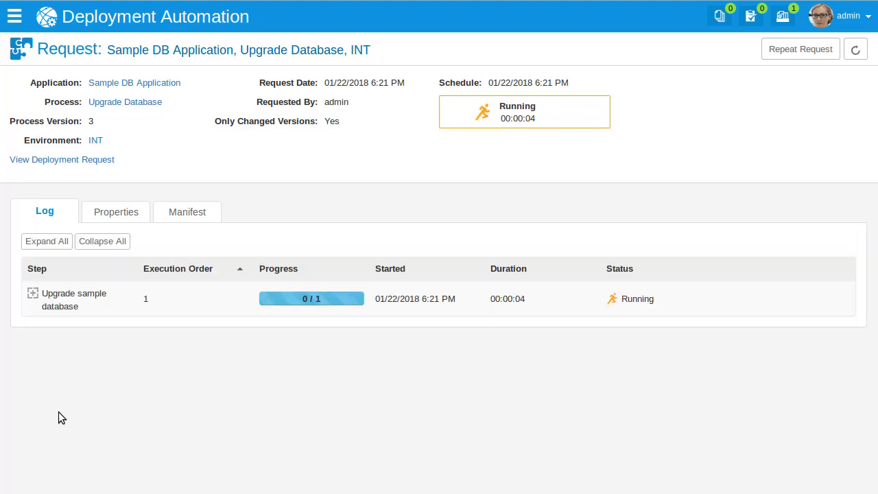
pyautogui.click(33, 295)
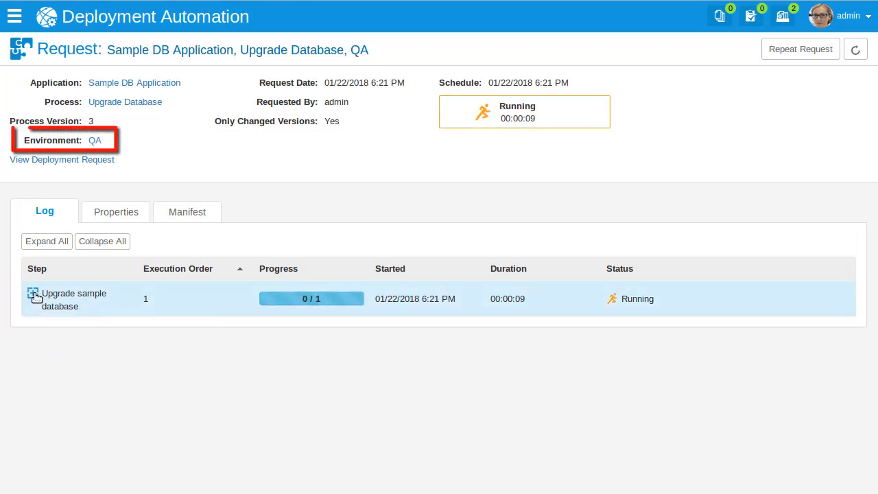
pyautogui.click(33, 295)
pyautogui.click(46, 330)
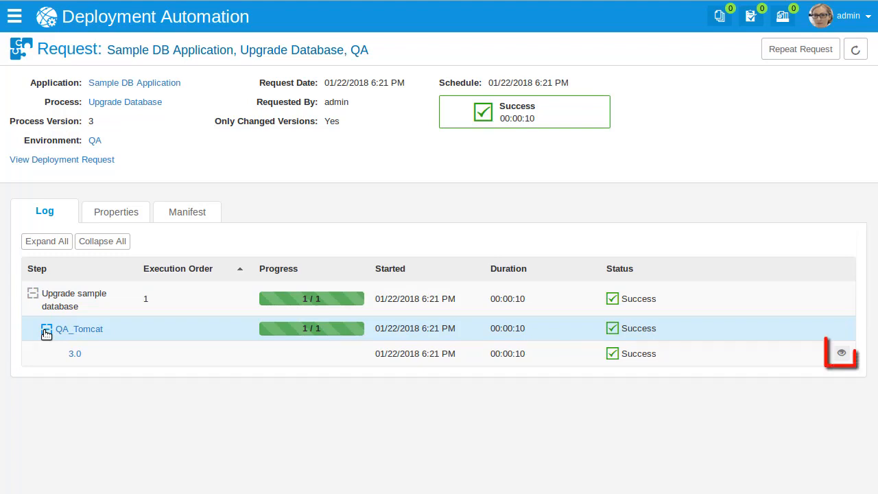
pyautogui.click(843, 355)
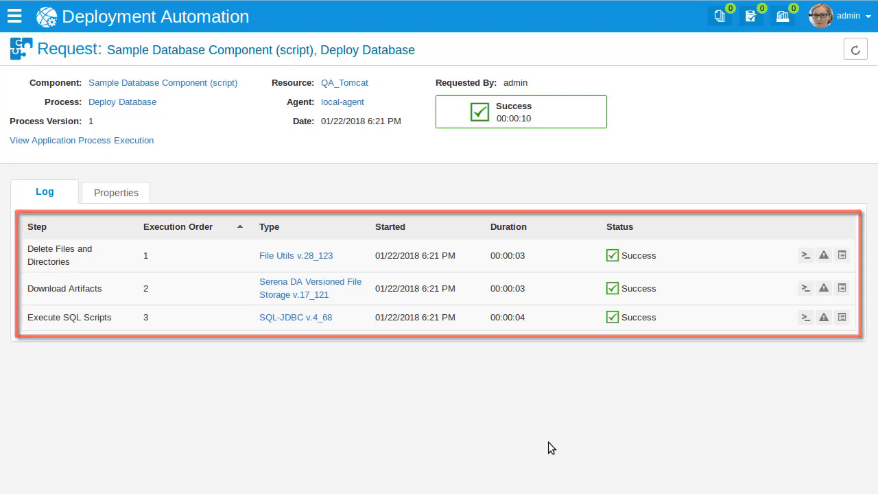
# Step: Open the recently used Sample DB Application and inspect the component versions and compliancy across its environments
pyautogui.click(15, 18)
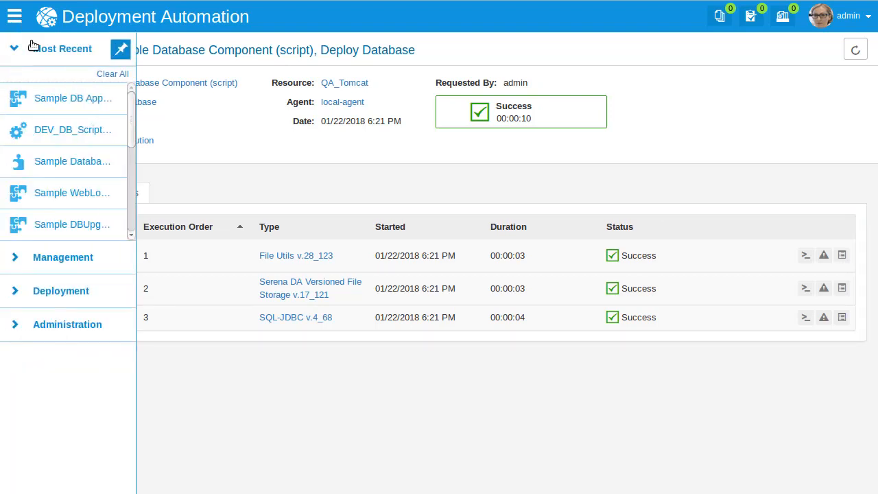
pyautogui.click(52, 98)
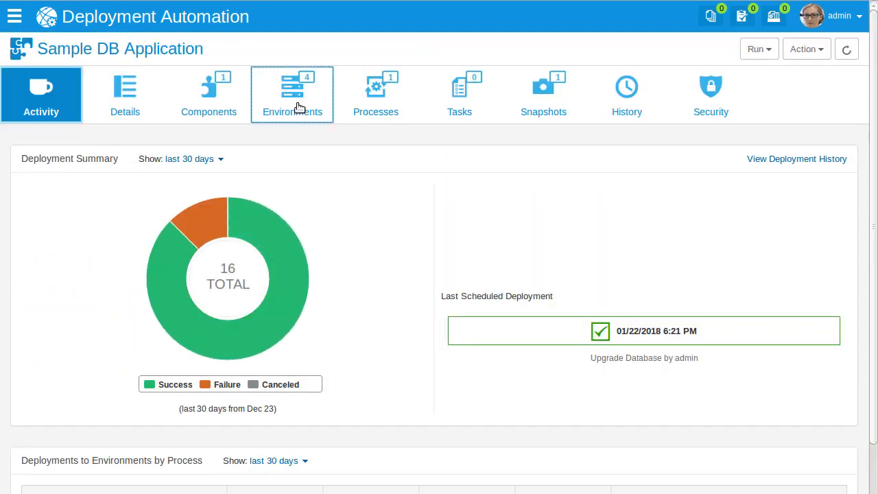
pyautogui.click(298, 107)
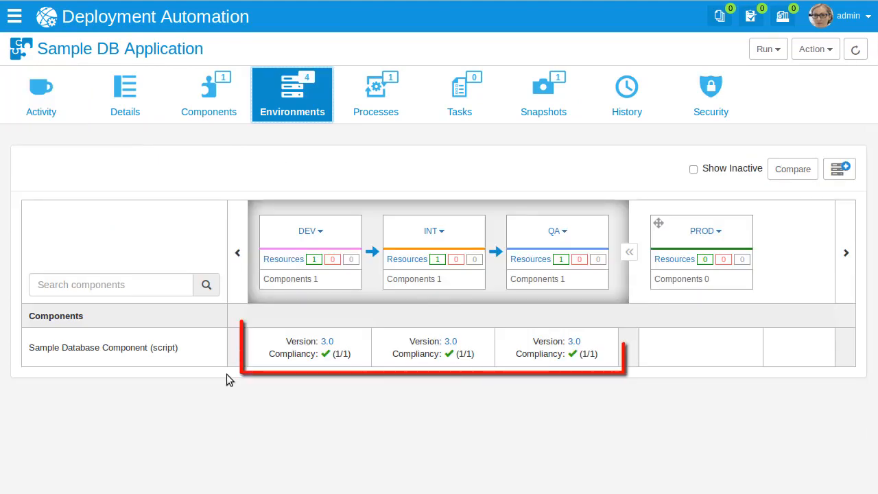